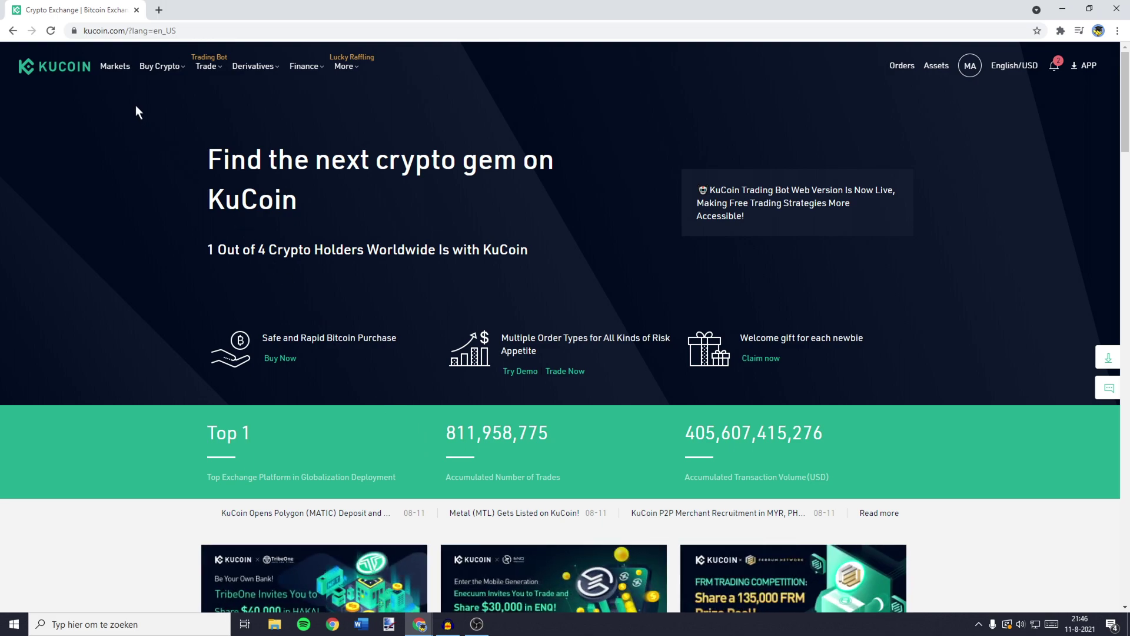
Open the ETH/BTC trading page by searching 'ethbtc' under the Markets BTC pairs.
left_click(114, 68)
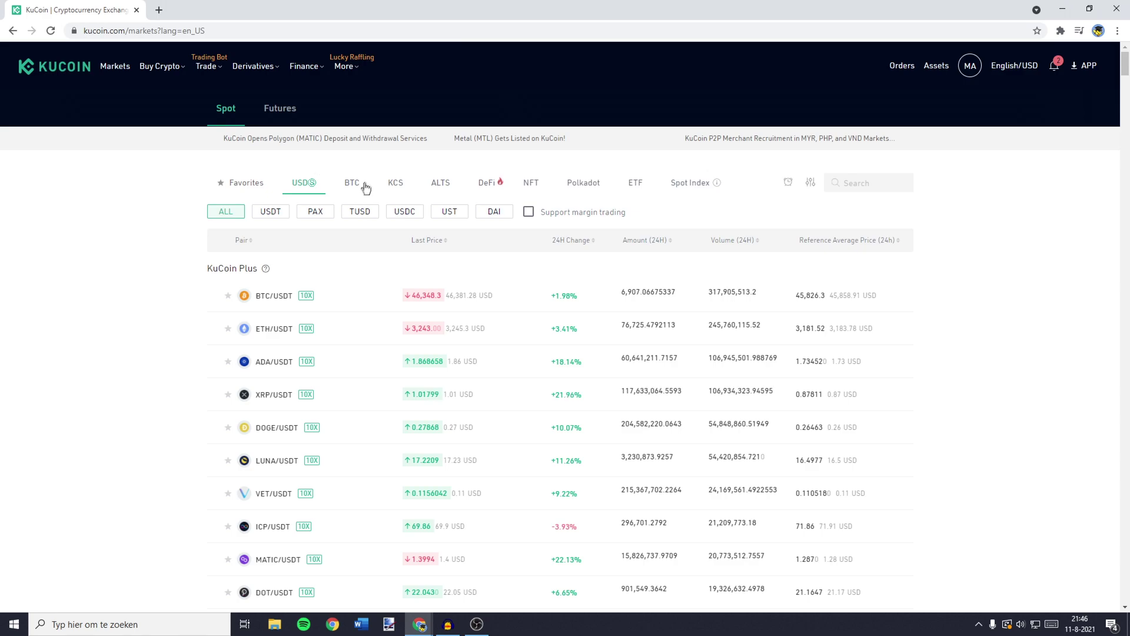
left_click(351, 182)
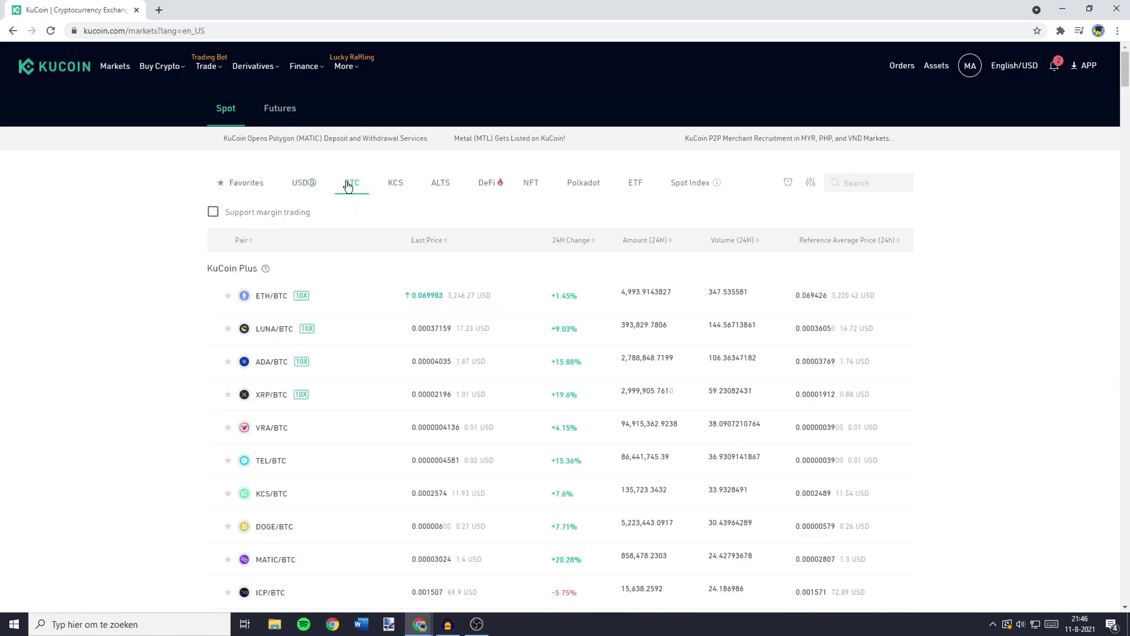
left_click(863, 181)
type("e")
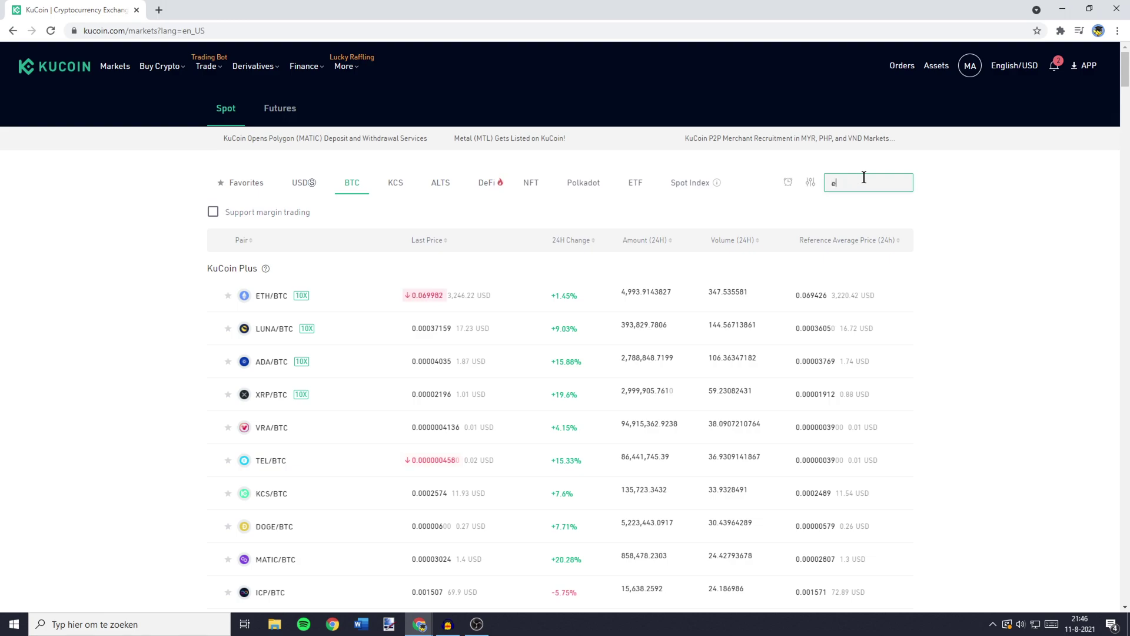
type("thbtc")
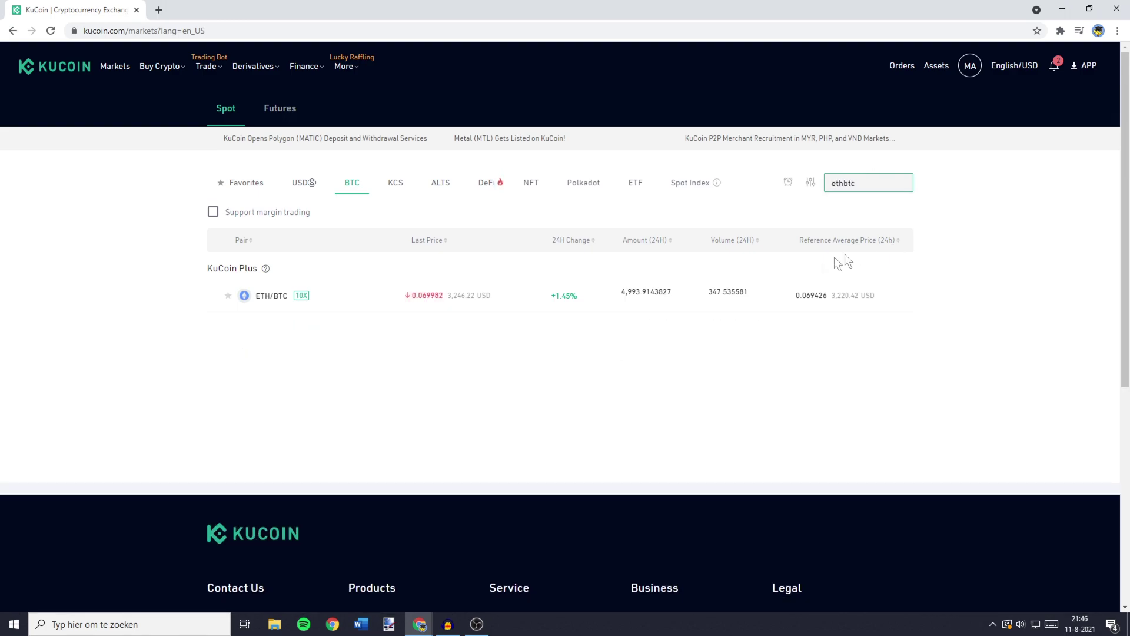
left_click(679, 297)
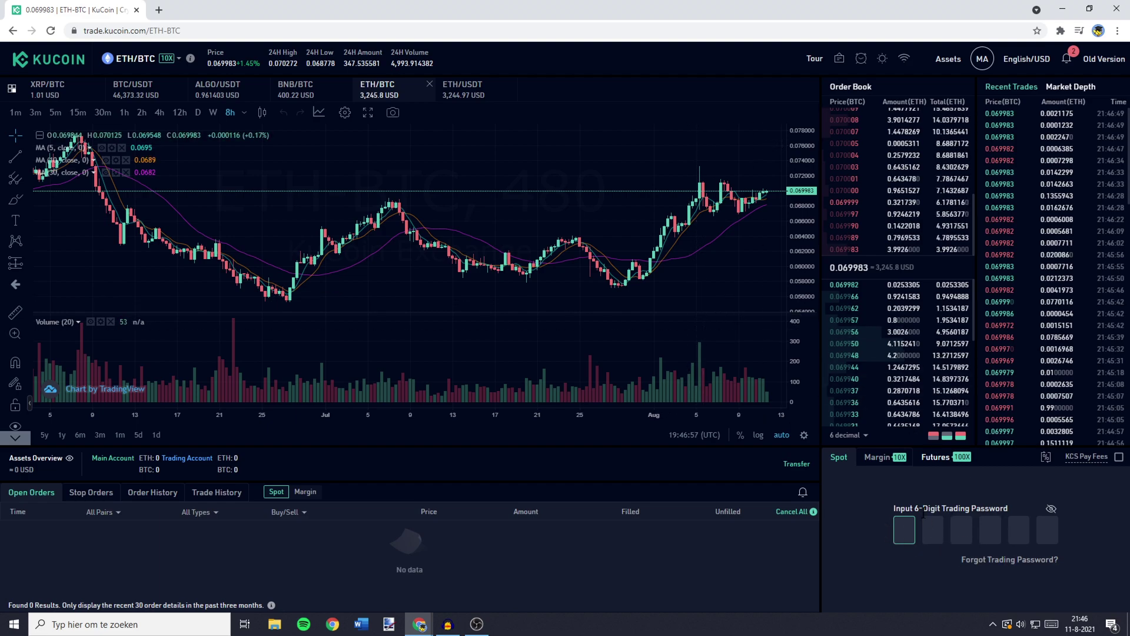
type("******")
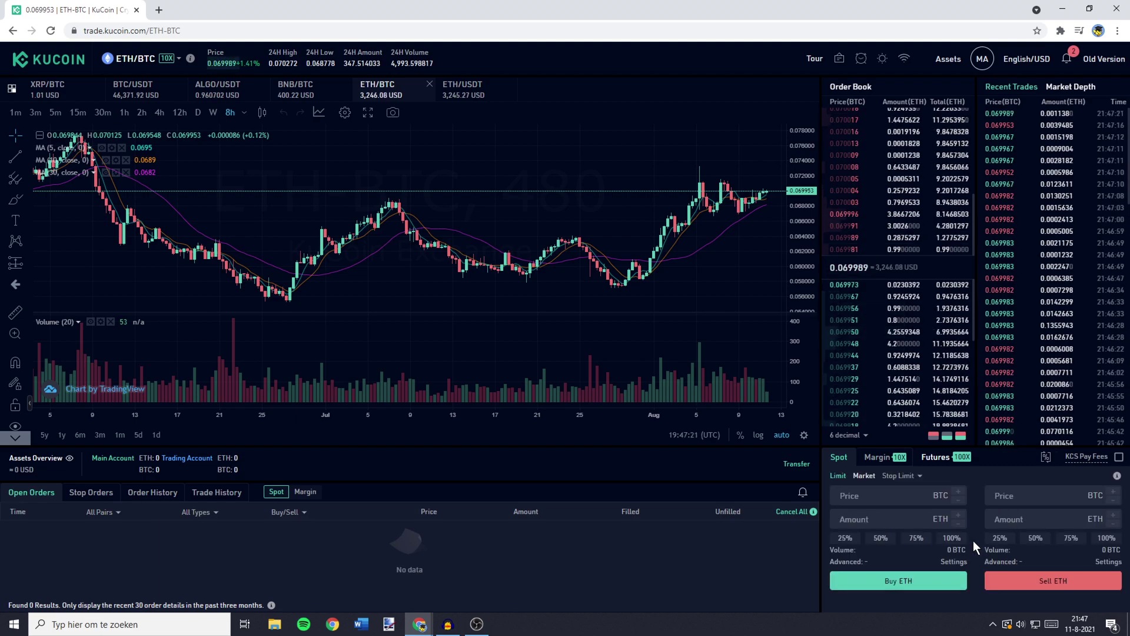
Switch the Spot order form to the Market tab to fill at best market price.
left_click(864, 476)
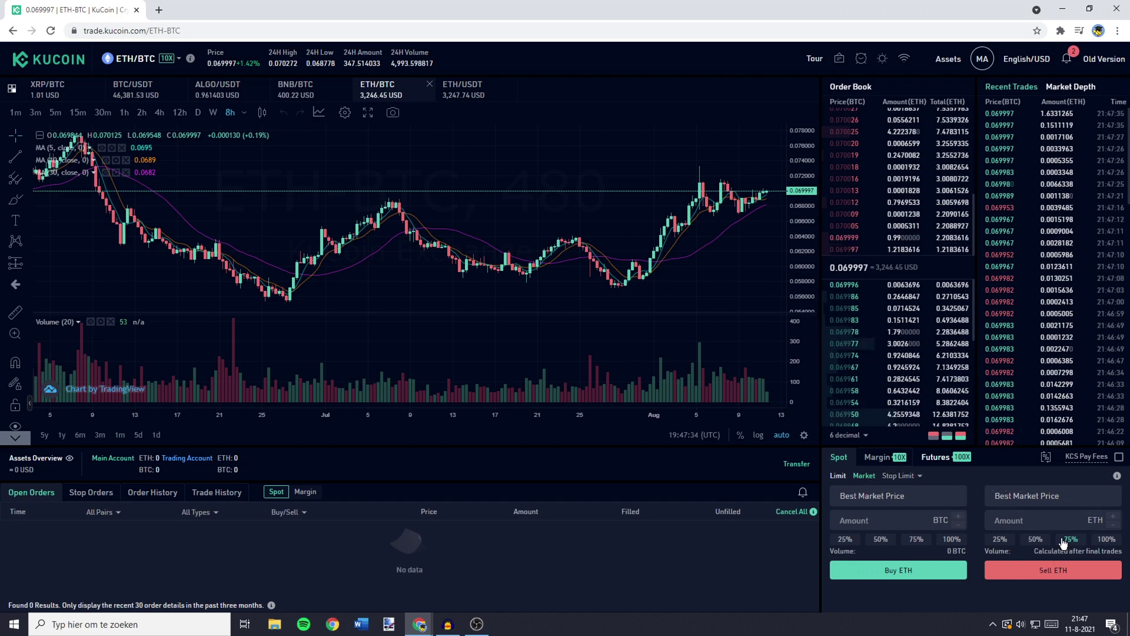
left_click(1057, 521)
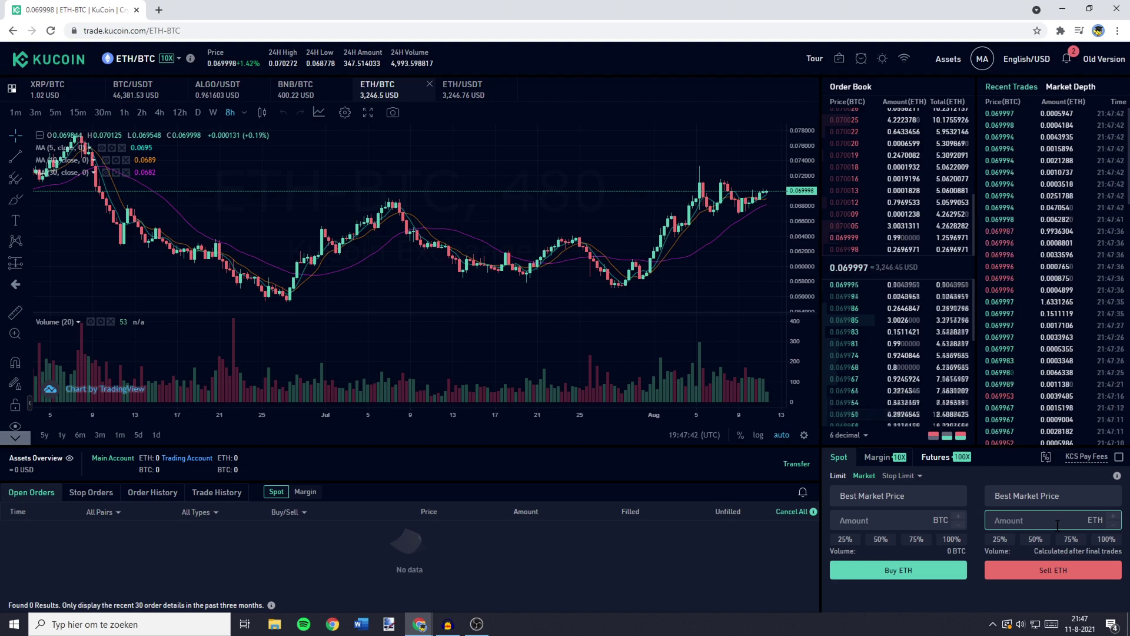
type("33")
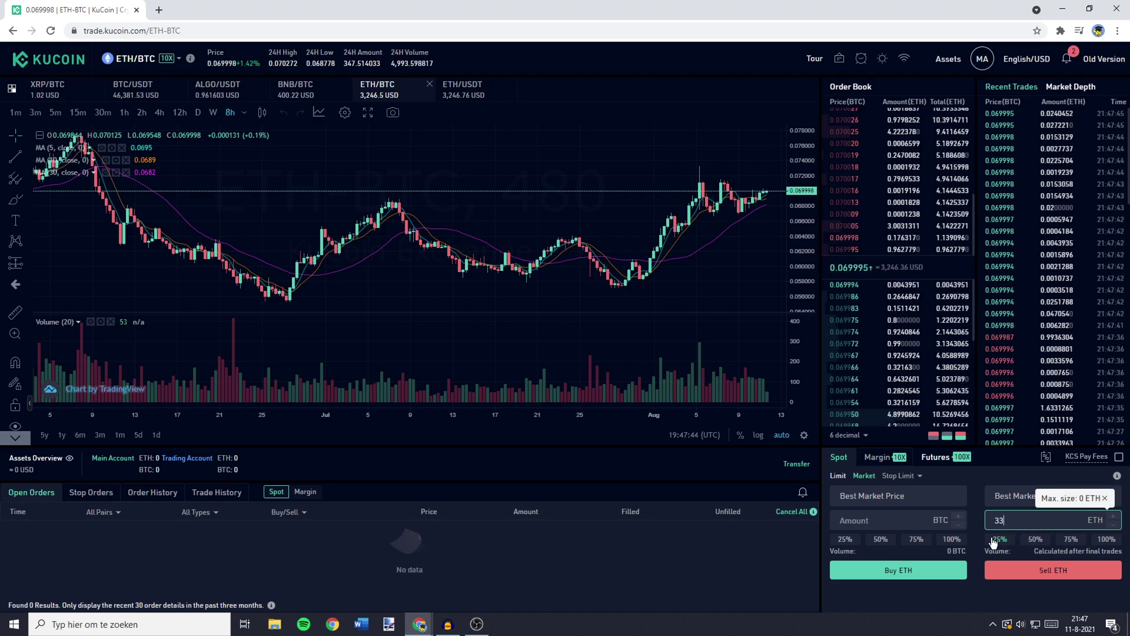
Clear the mistyped entry so the Sell ETH Amount field reads 0.007.
left_click(997, 539)
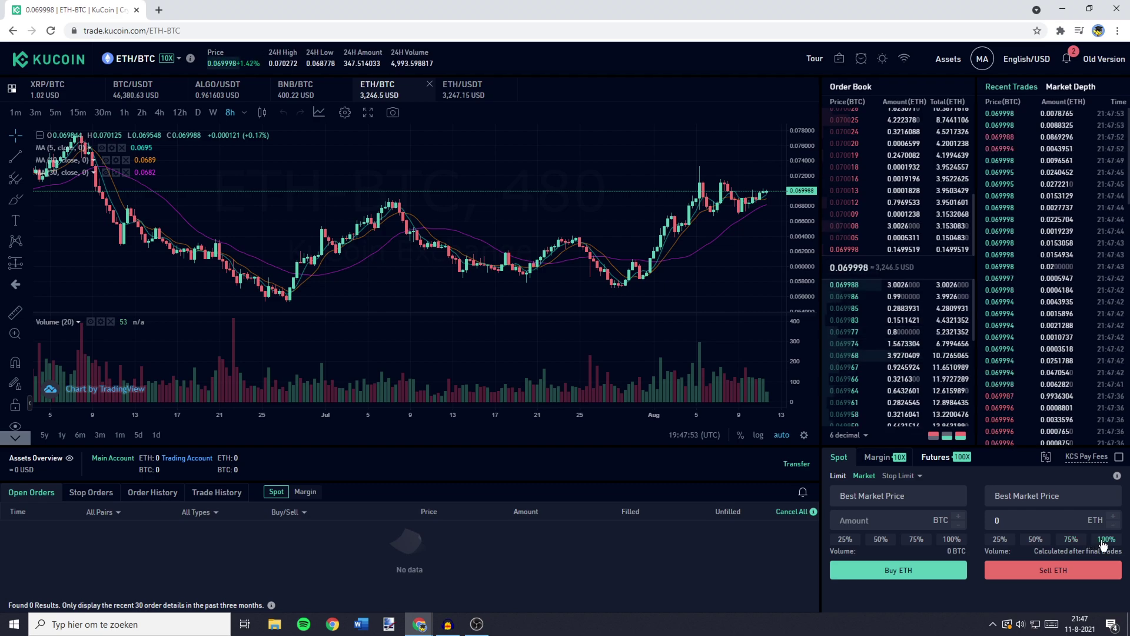
left_click(1040, 521)
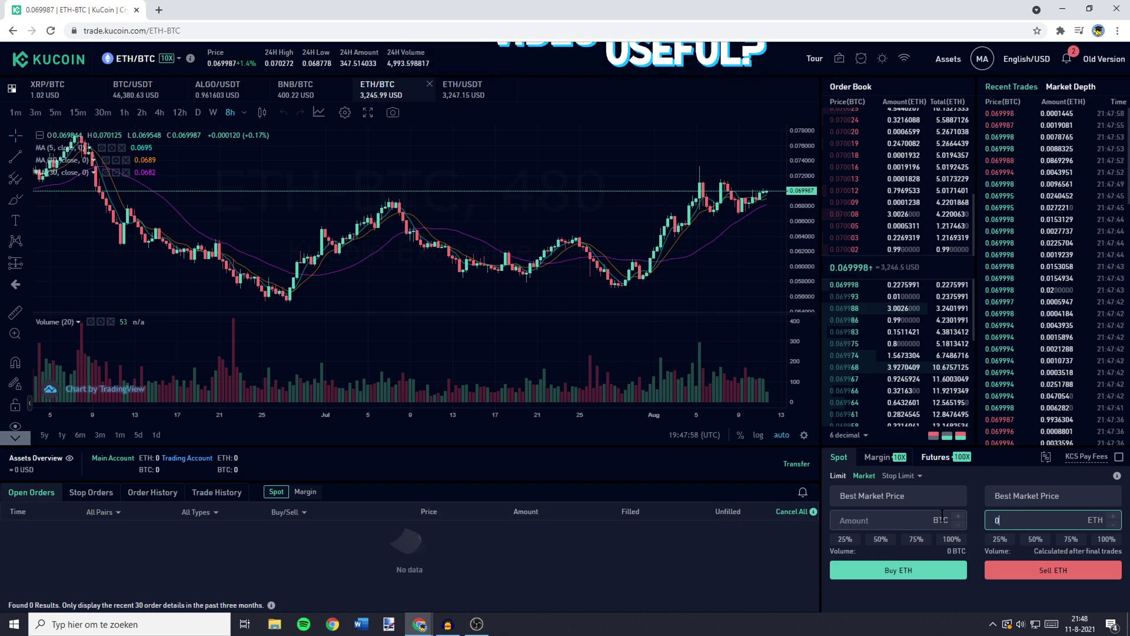
type(".0087")
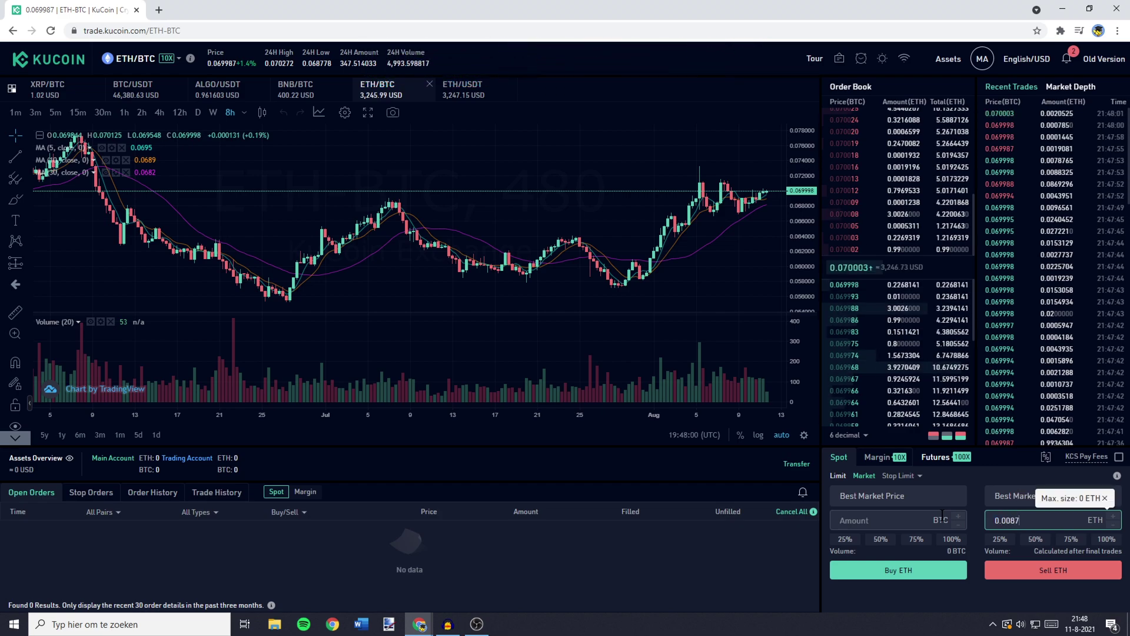
key("BackSpace")
key("BackSpace")
type("7")
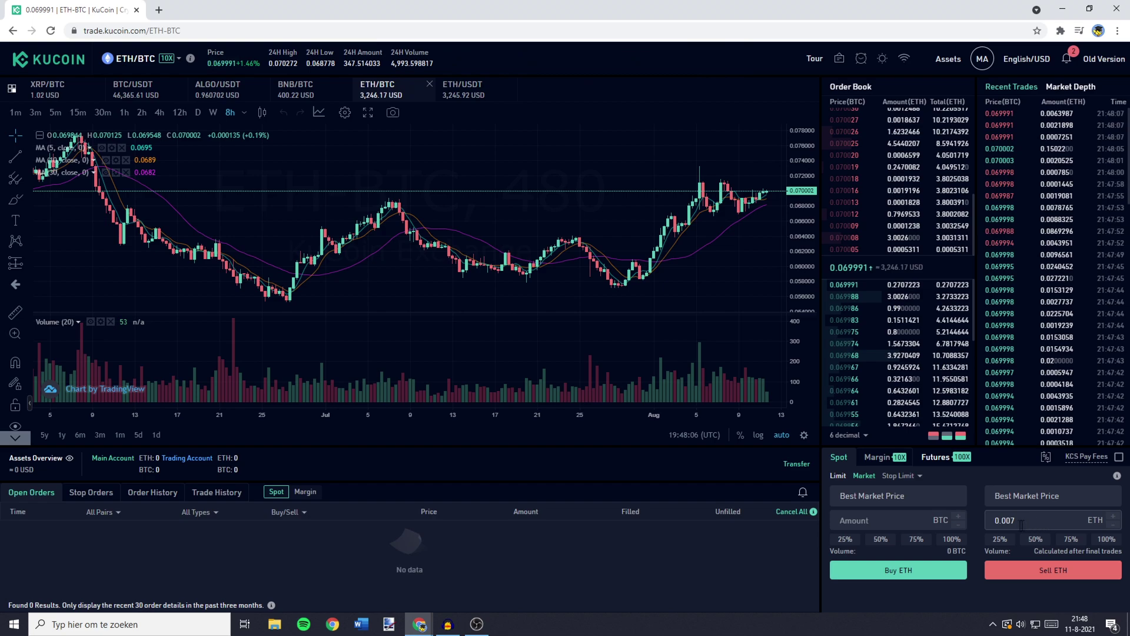